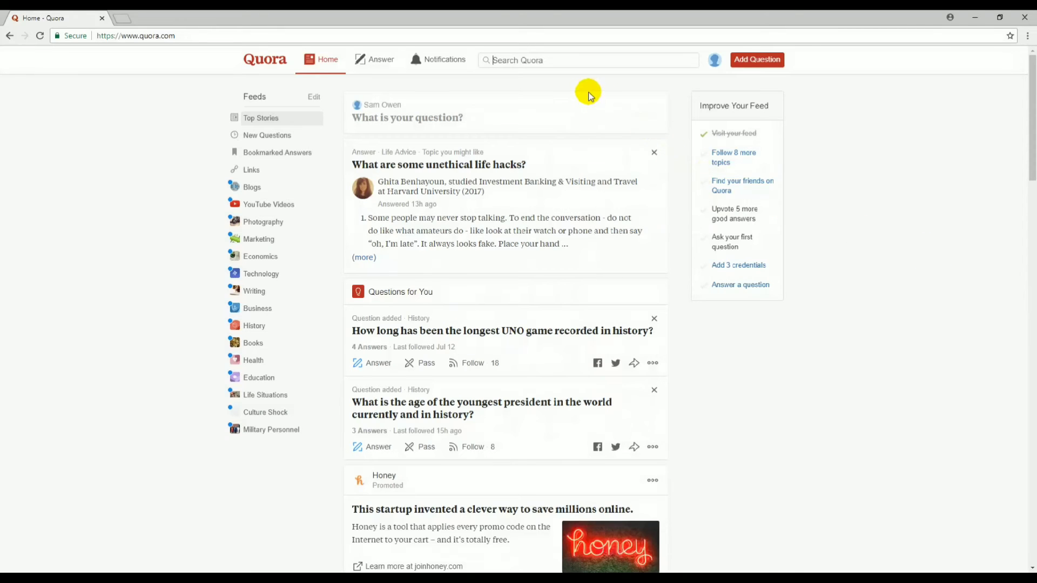
type("What")
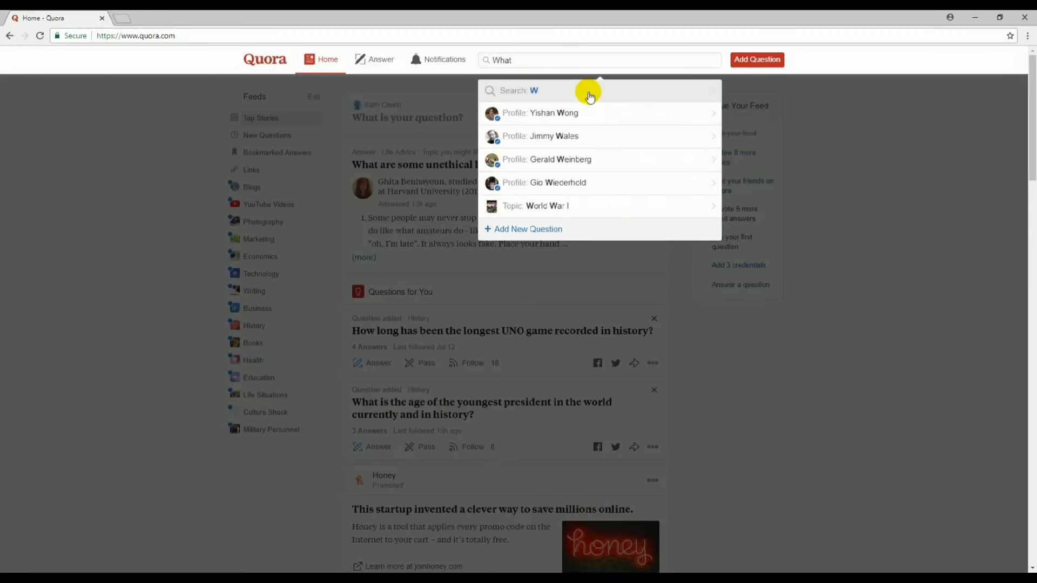
type(" is th")
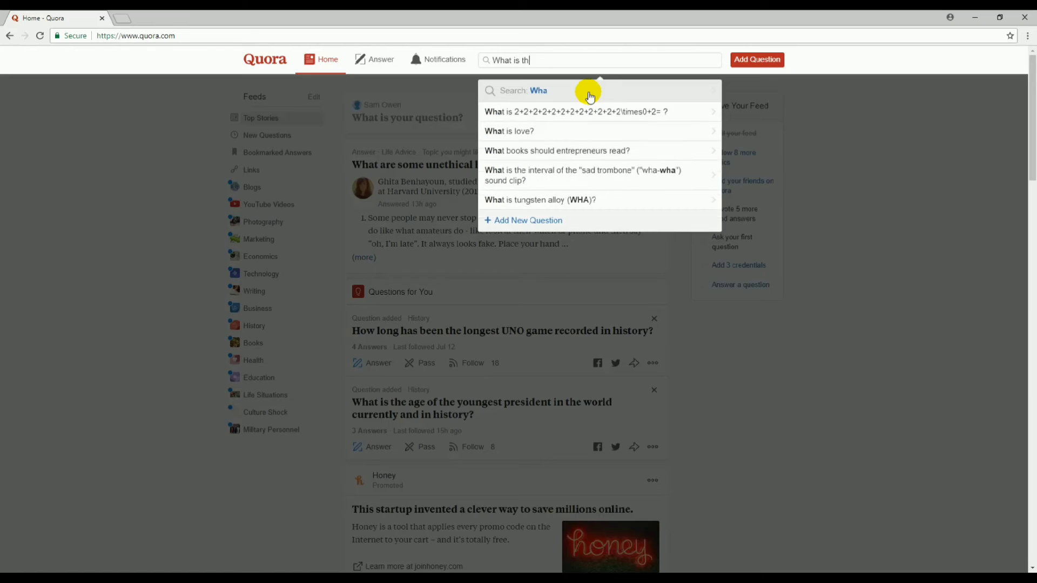
type("e best ")
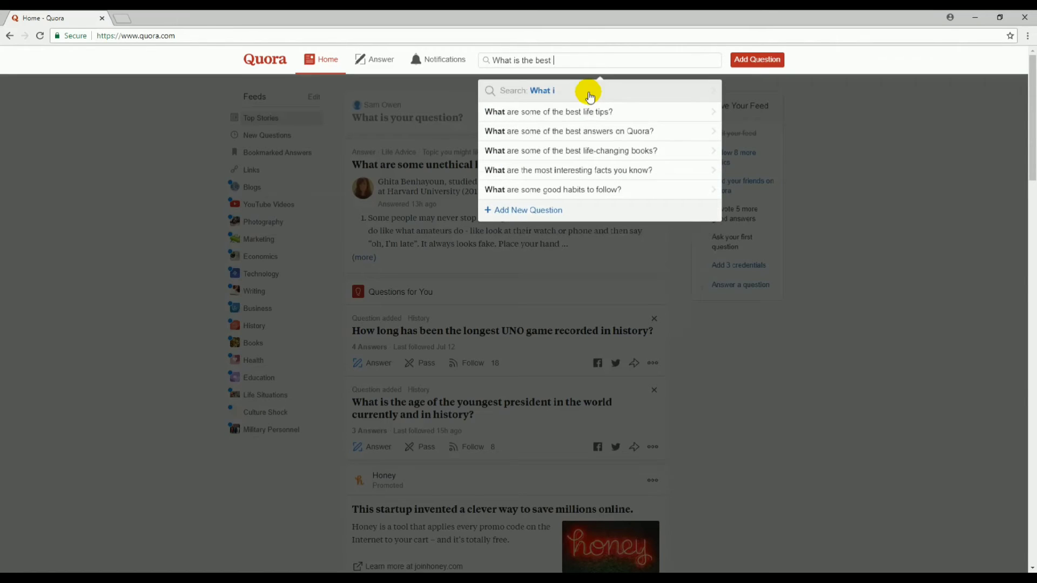
type("way to do")
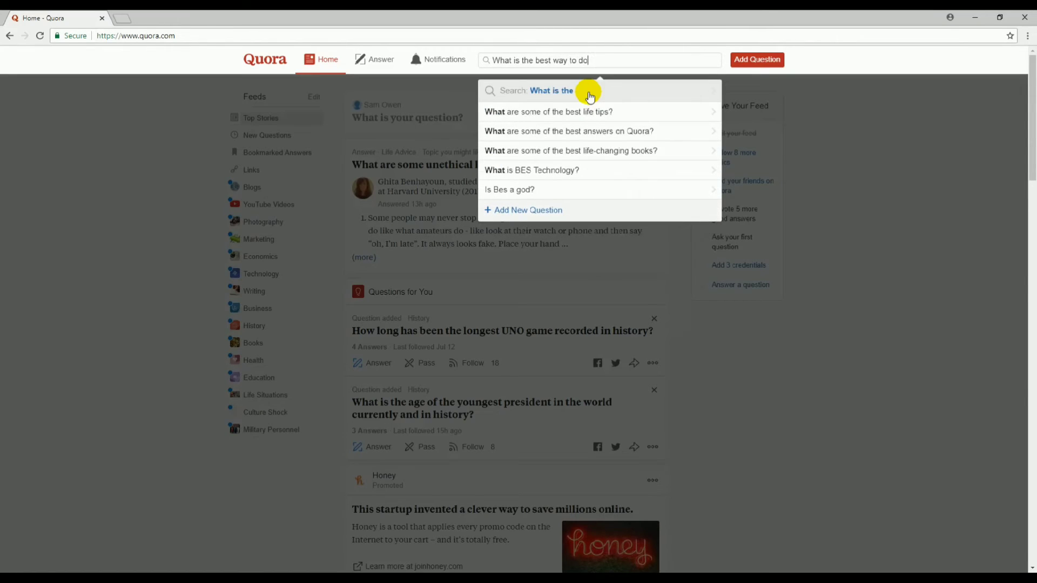